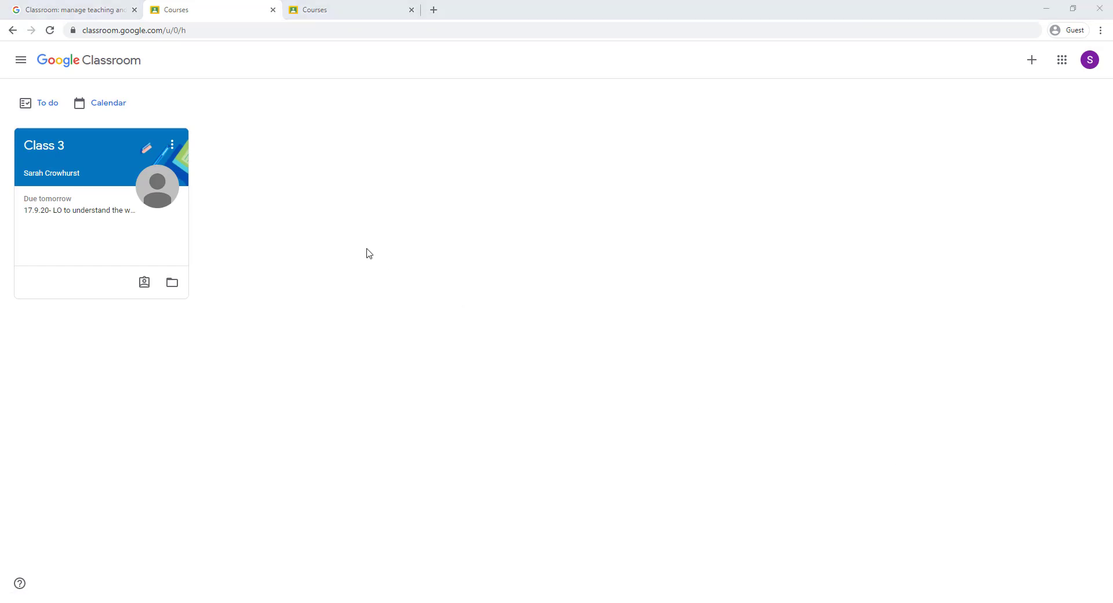
Open Class 3 and bring up the student's own work list from its classwork
{"action": "left_click", "coordinate": [42, 149]}
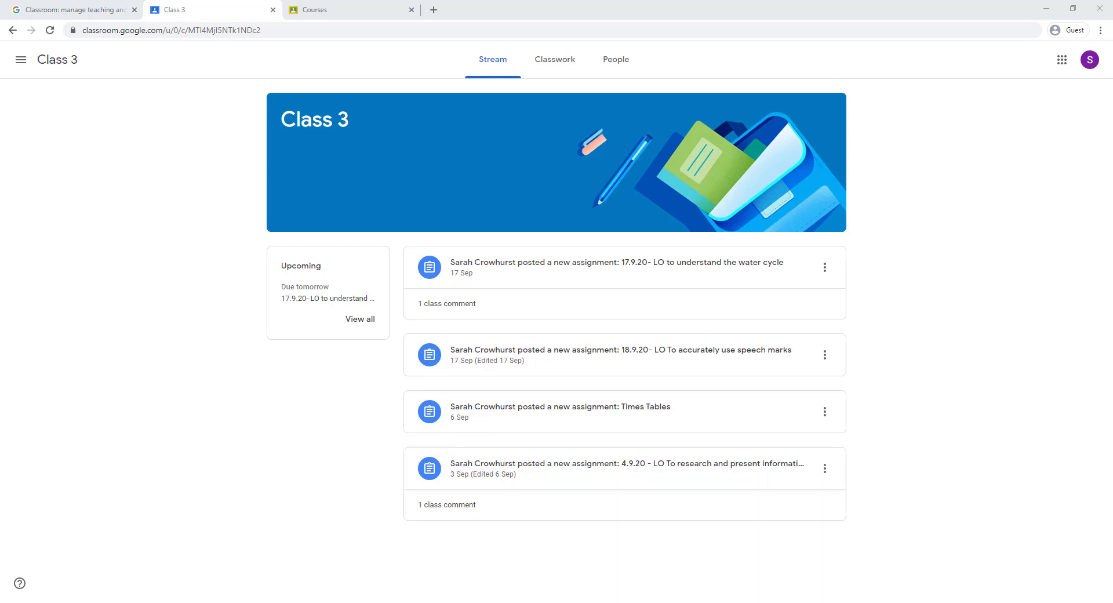
{"action": "left_click", "coordinate": [554, 59]}
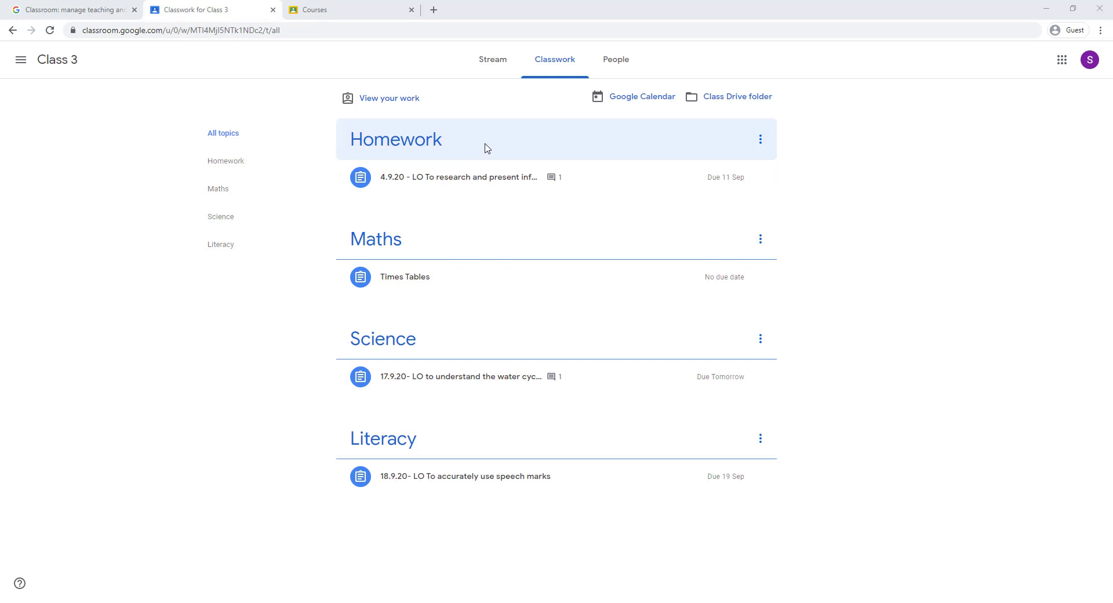
{"action": "left_click", "coordinate": [402, 108]}
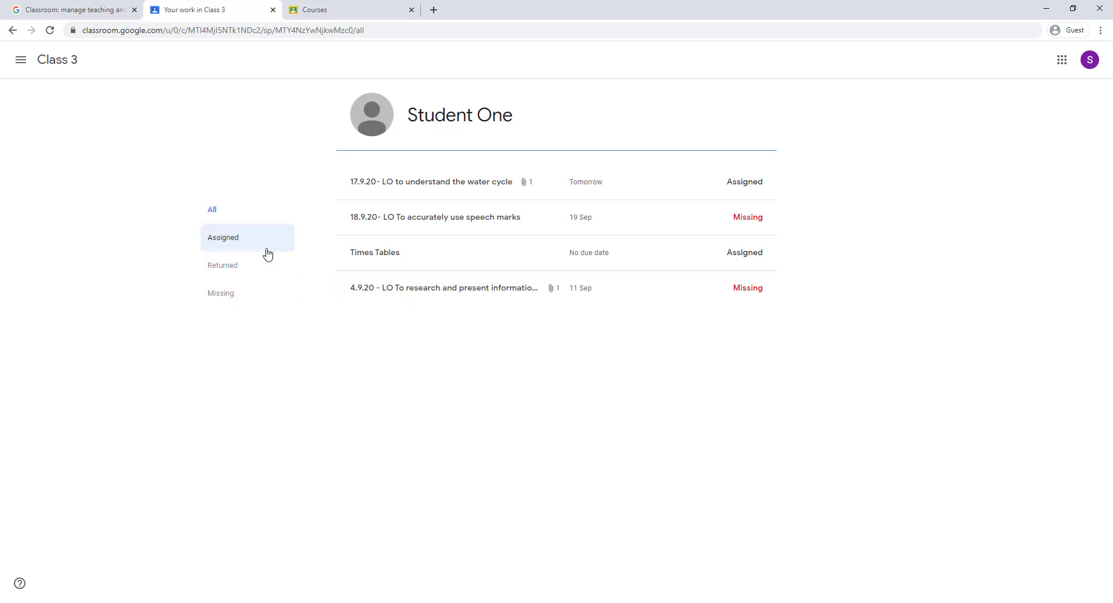
Filter the work list by Assigned, Returned and Missing, and return to the Assigned items
{"action": "left_click", "coordinate": [235, 244]}
{"action": "left_click", "coordinate": [226, 268]}
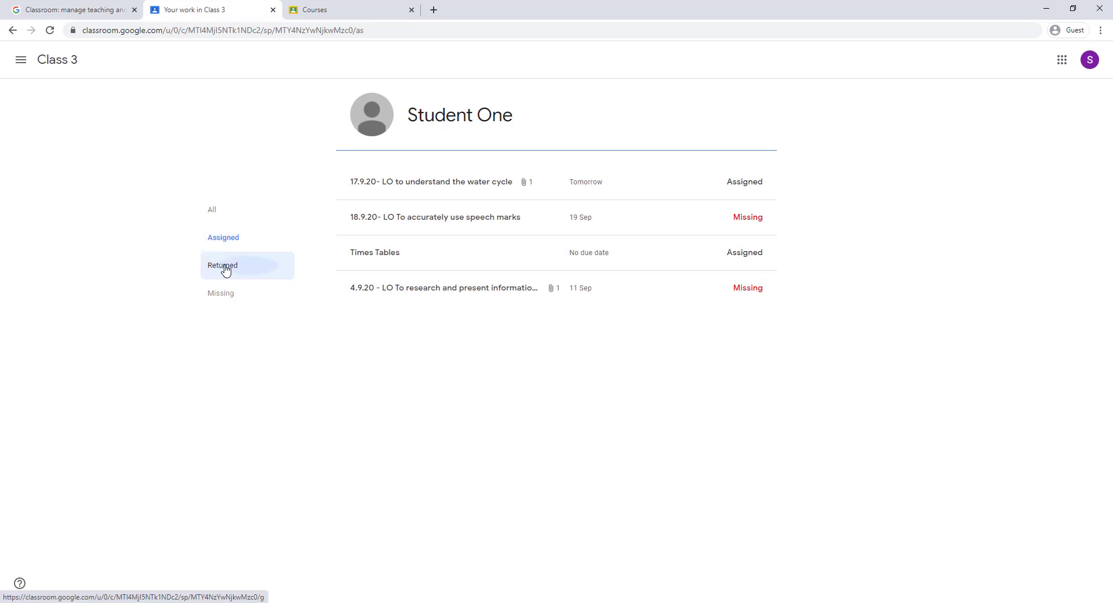
{"action": "left_click", "coordinate": [222, 295]}
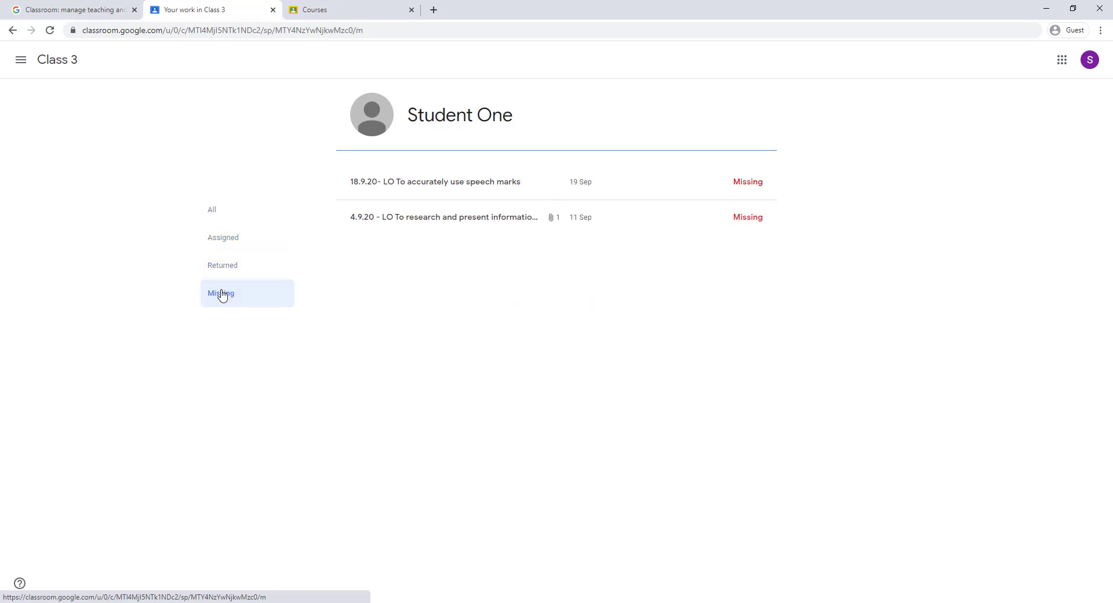
{"action": "left_click", "coordinate": [224, 243]}
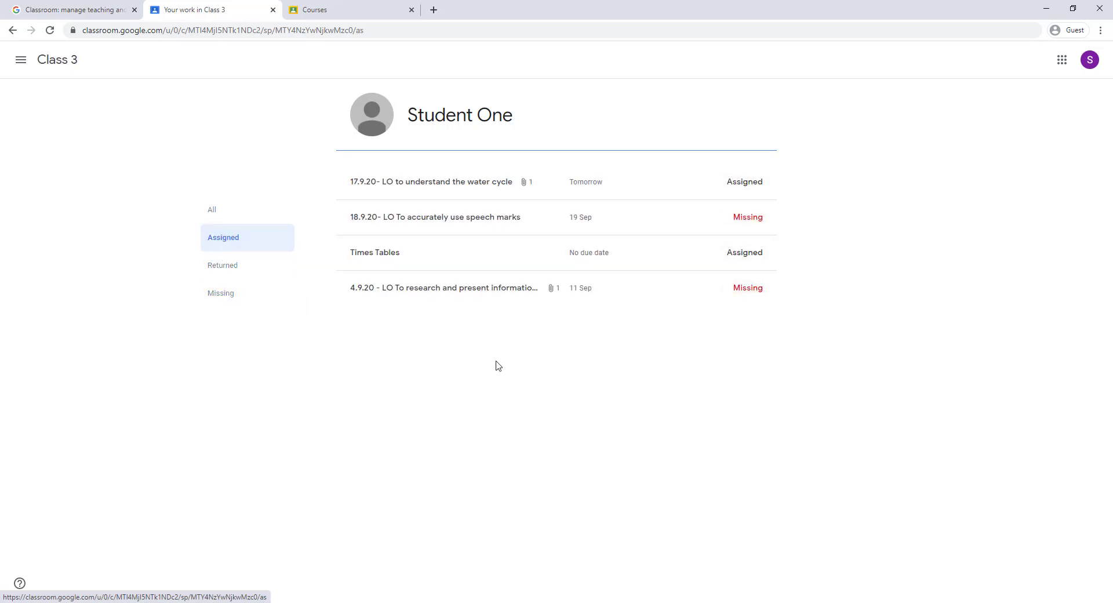
Open the full details of the "17.9.20- LO to understand the water cycle" assignment
{"action": "left_click", "coordinate": [465, 193]}
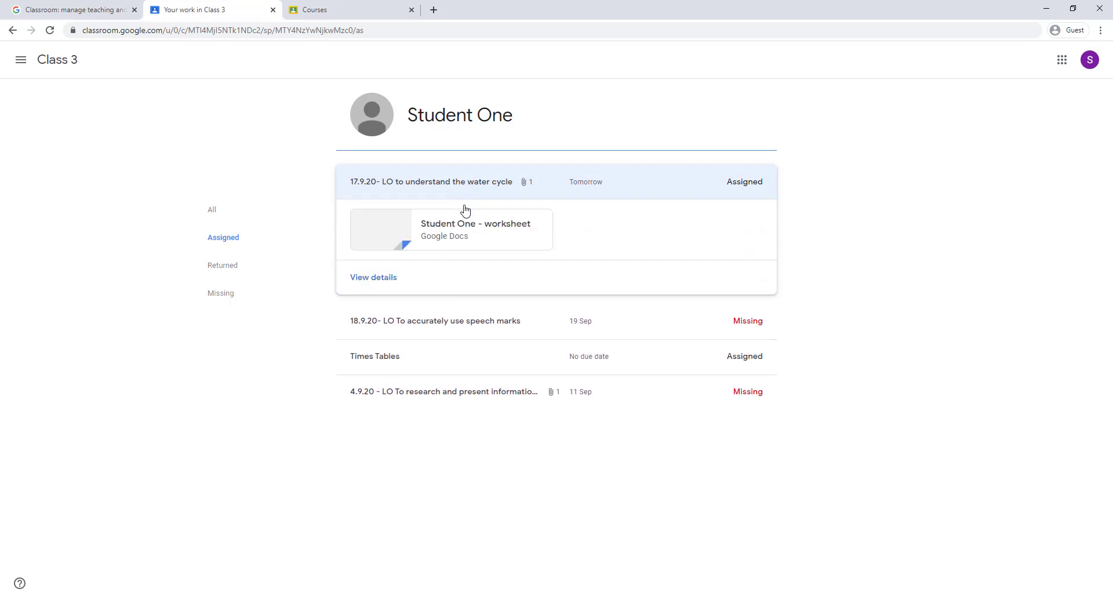
{"action": "left_click", "coordinate": [377, 278]}
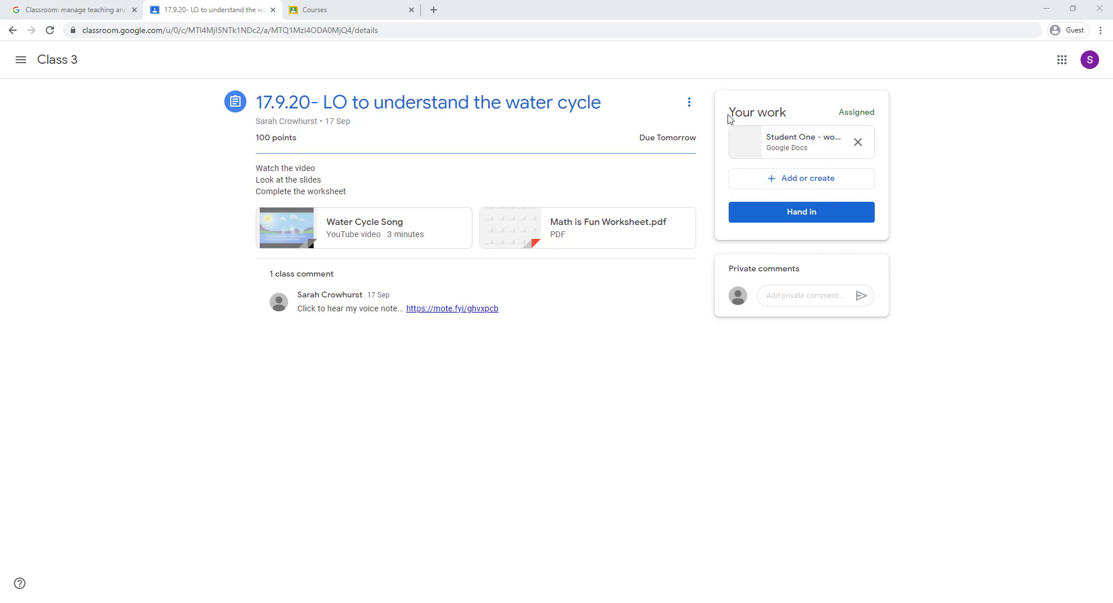
{"action": "left_click_drag", "start_coordinate": [729, 114], "coordinate": [810, 113]}
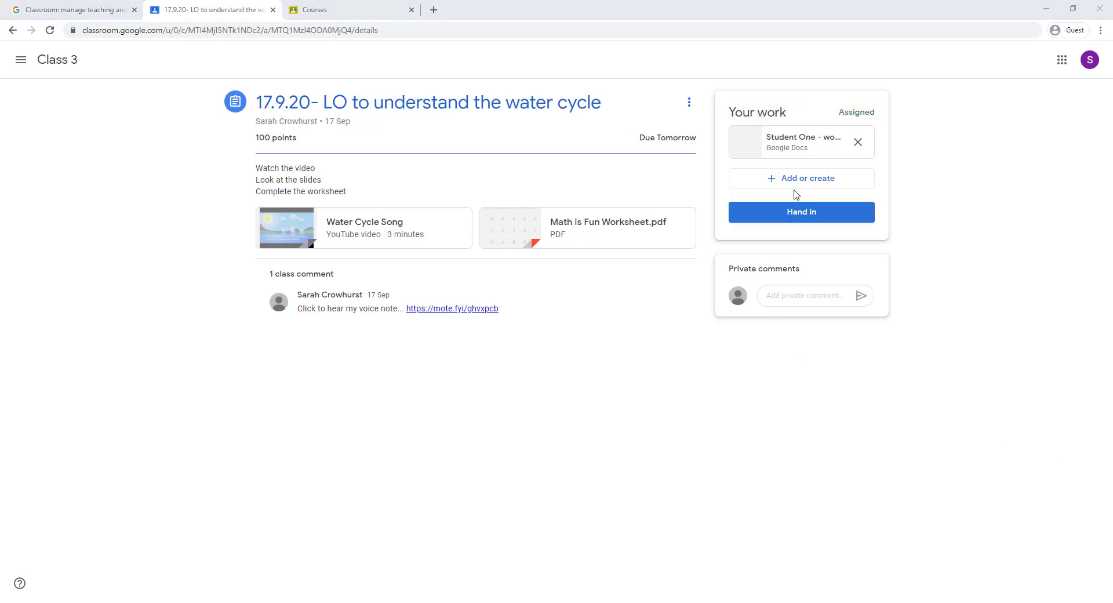
Review the answer text in the attached worksheet and the options for adding or creating work for the assignment
{"action": "left_click", "coordinate": [759, 145]}
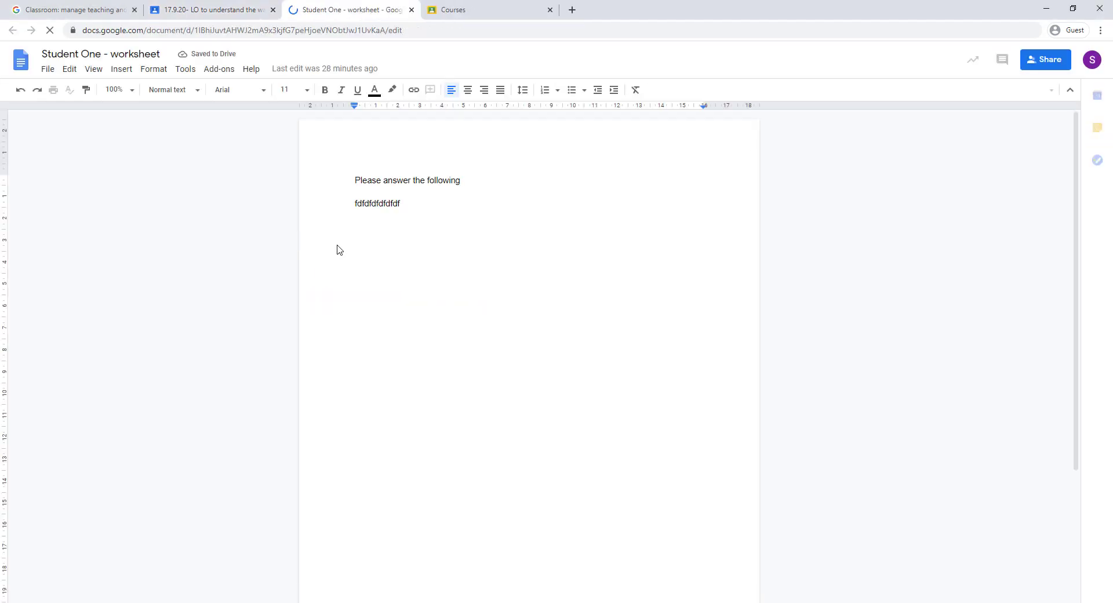
{"action": "left_click_drag", "start_coordinate": [402, 204], "coordinate": [343, 204]}
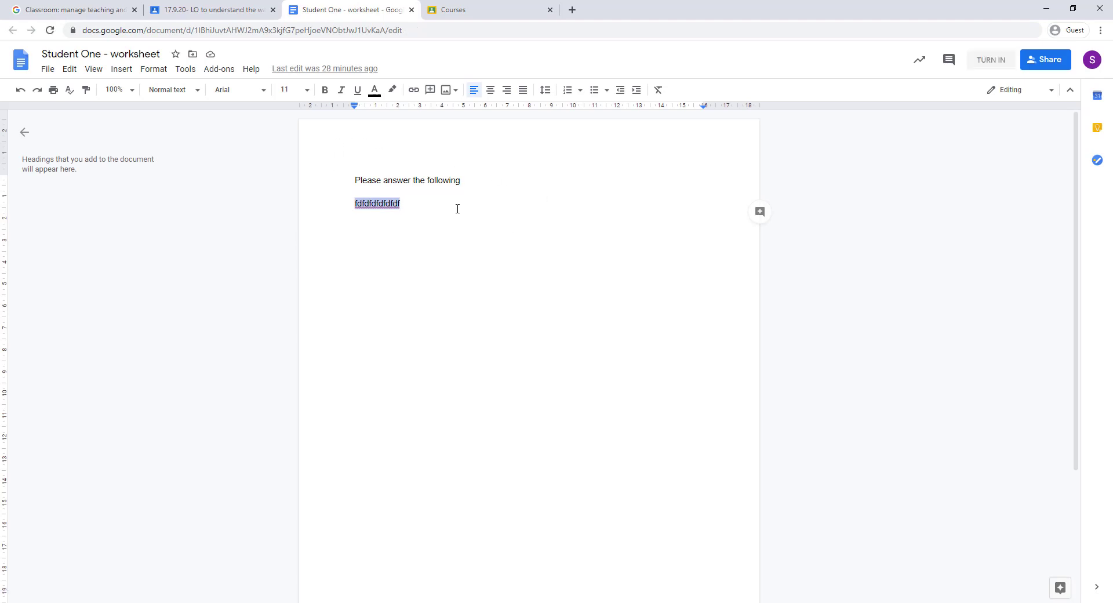
{"action": "left_click", "coordinate": [412, 10]}
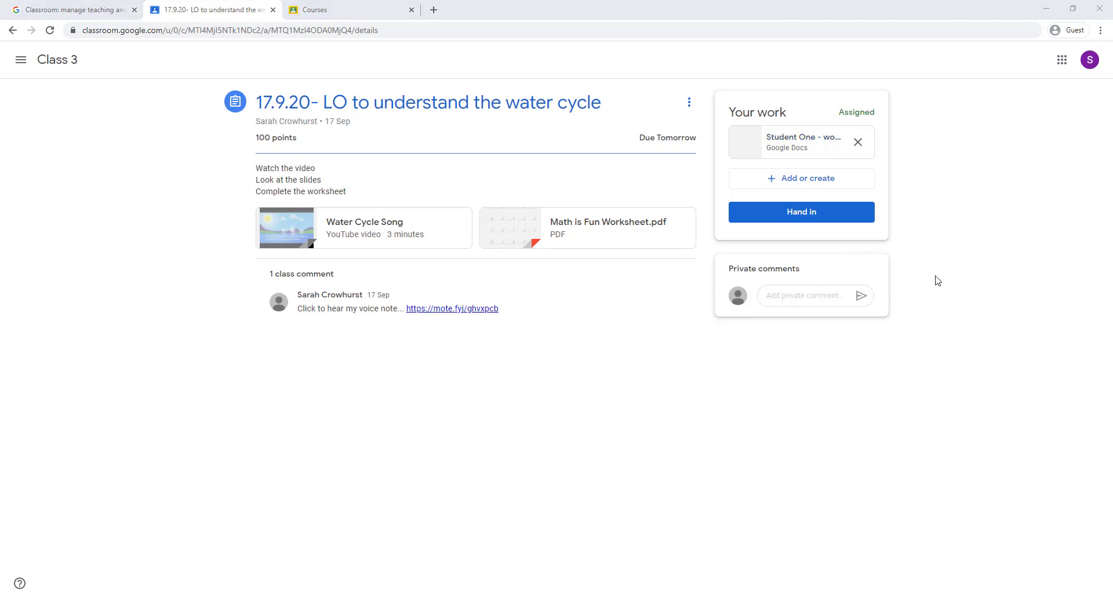
{"action": "left_click", "coordinate": [789, 181]}
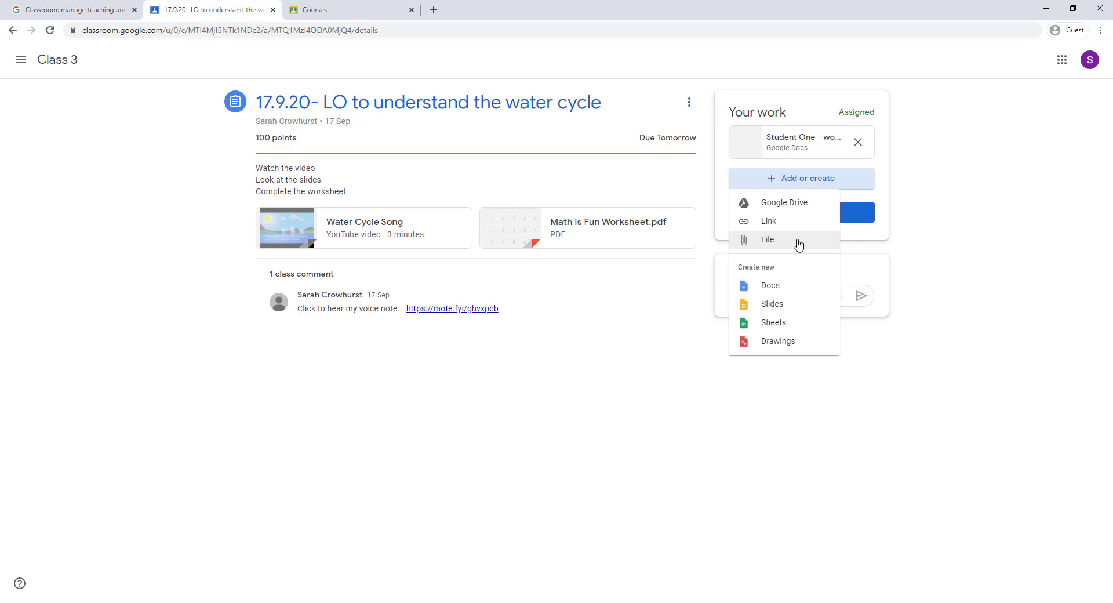
{"action": "left_click", "coordinate": [931, 380]}
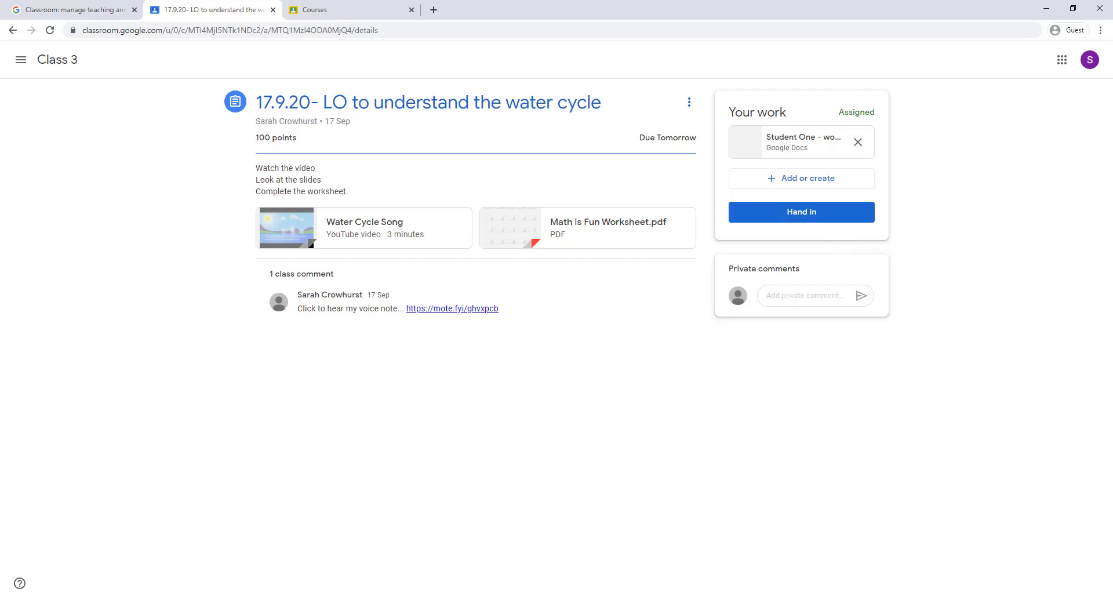
Hand in the water cycle assignment with its attached worksheet, and unsubmit it again
{"action": "left_click", "coordinate": [810, 223]}
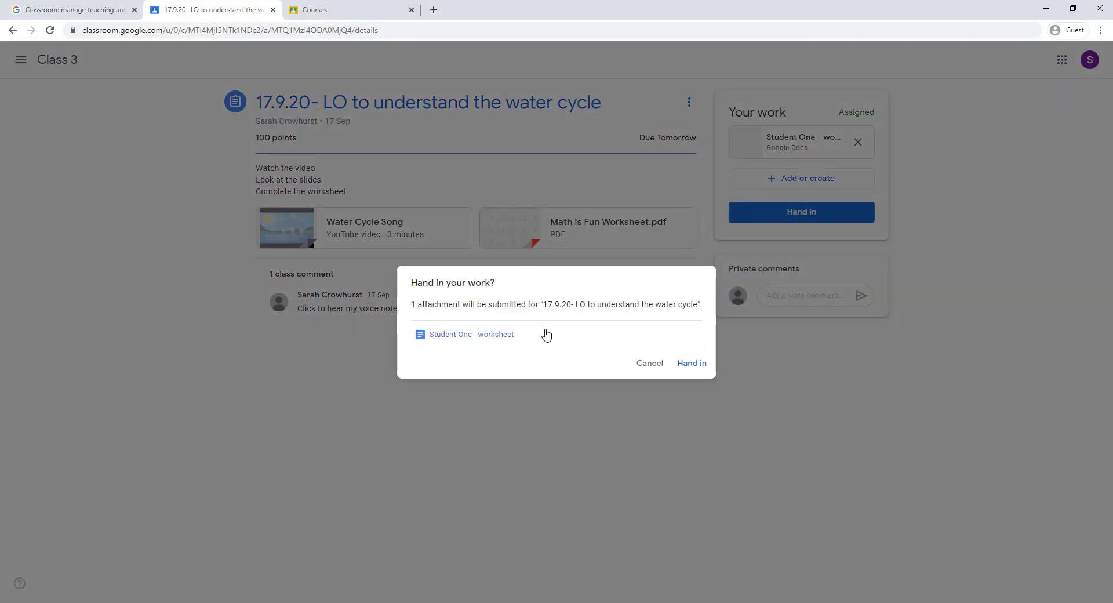
{"action": "left_click", "coordinate": [691, 363]}
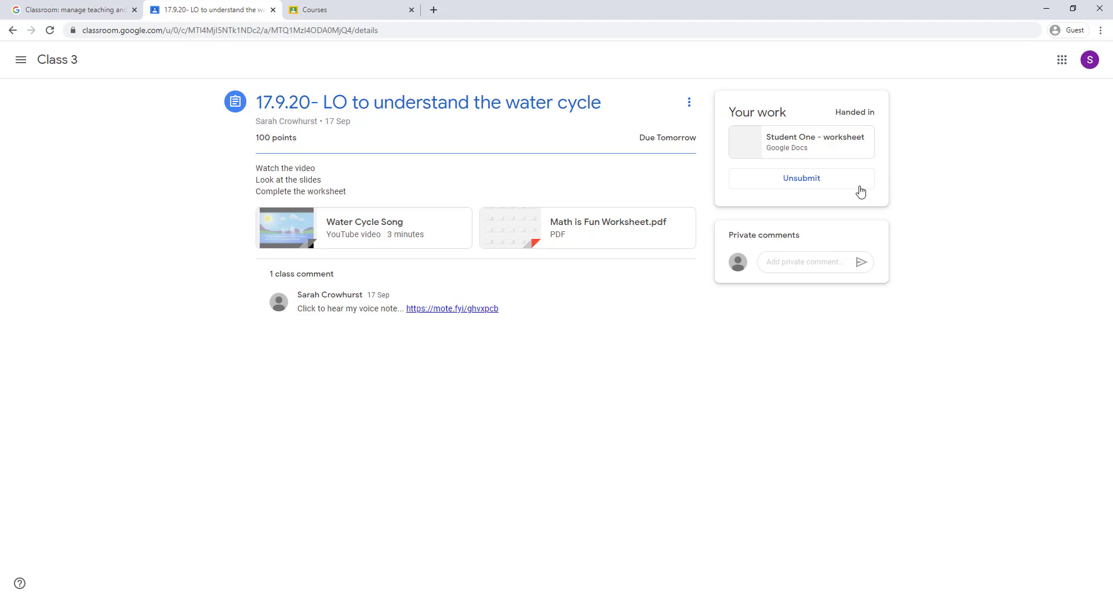
{"action": "left_click", "coordinate": [803, 187]}
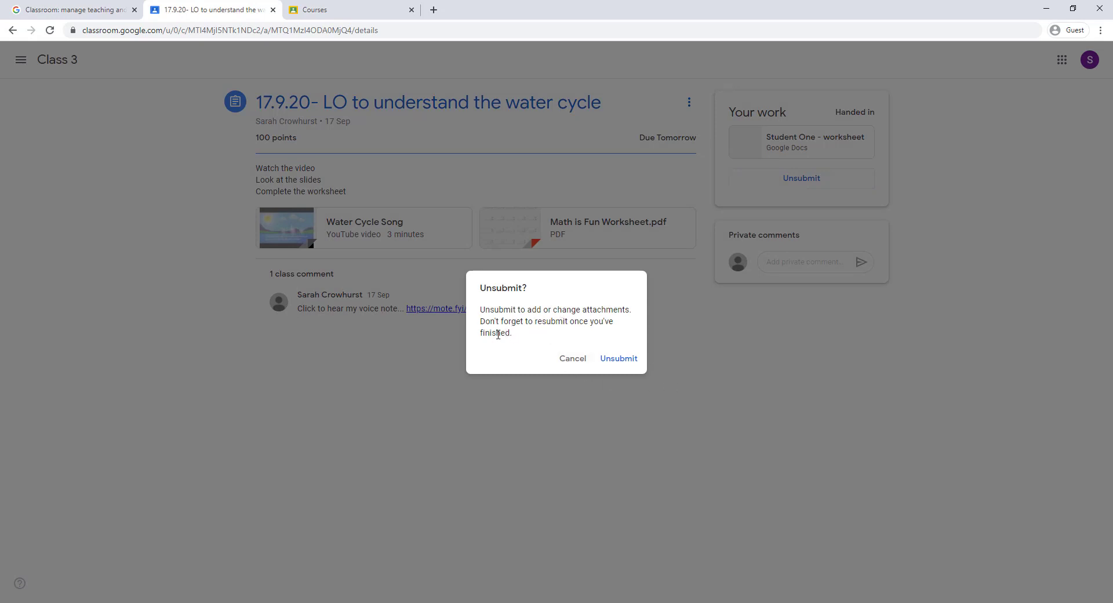
{"action": "left_click", "coordinate": [618, 360]}
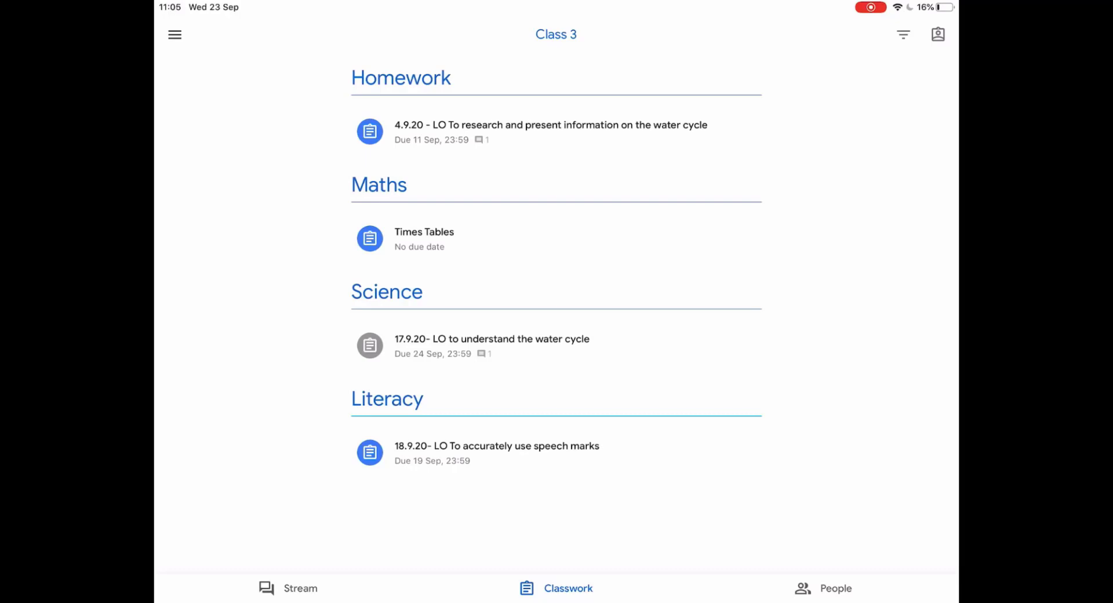
In the Google Classroom iPad app, look through Class 3's Stream and People pages and return to Classwork
{"action": "left_click", "coordinate": [288, 588]}
{"action": "left_click", "coordinate": [557, 588]}
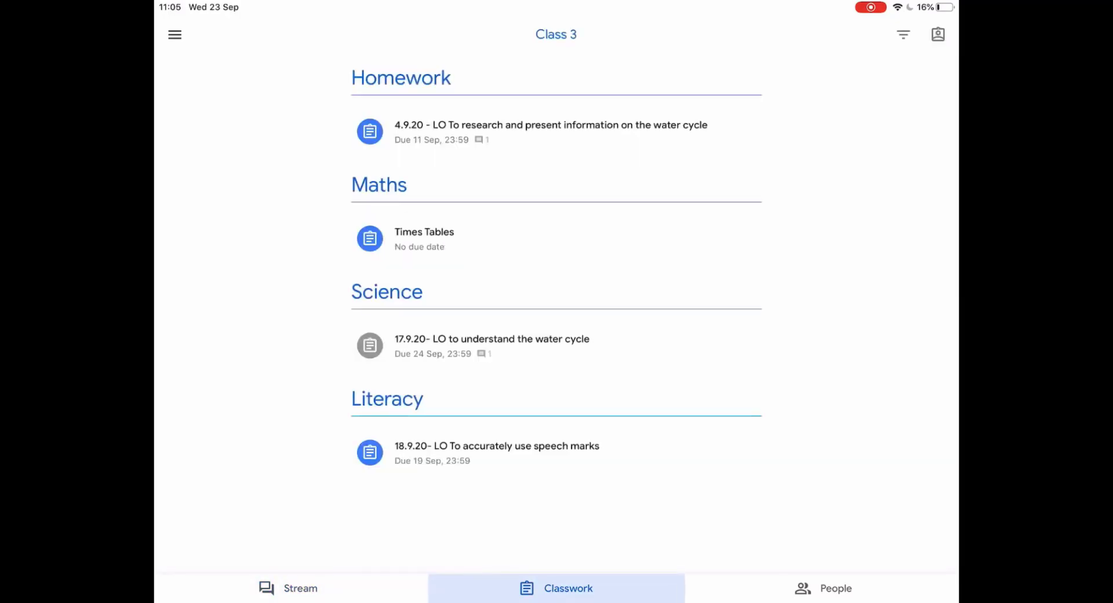
{"action": "left_click", "coordinate": [824, 588]}
{"action": "left_click", "coordinate": [556, 588]}
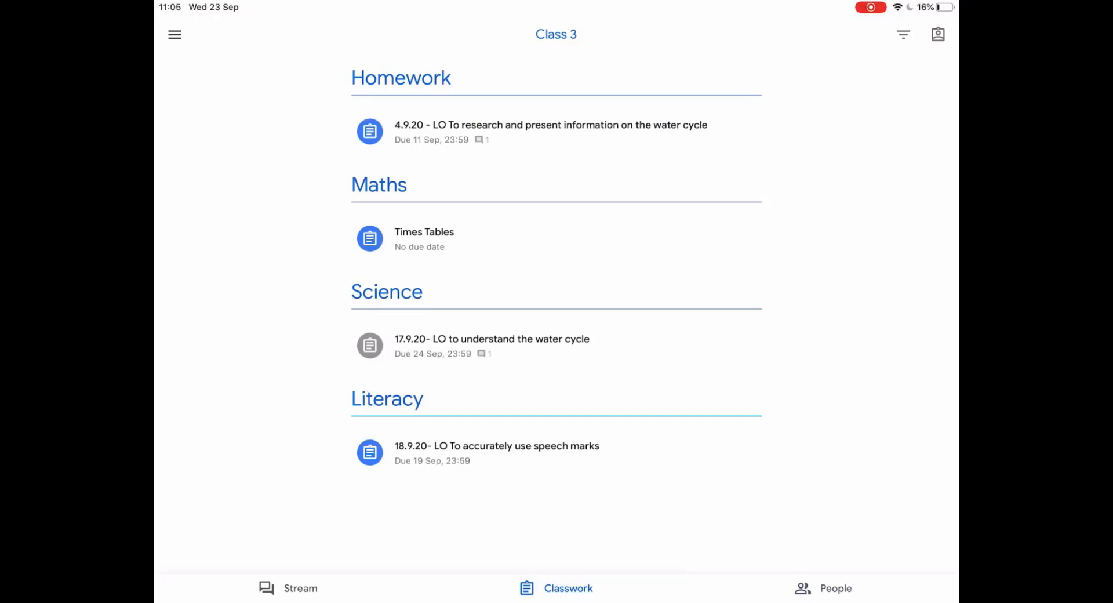
{"action": "left_click", "coordinate": [556, 588]}
Open the "18.9.20- LO To accurately use speech marks" assignment from the student's work list and view the document attached under Your work
{"action": "left_click", "coordinate": [938, 34]}
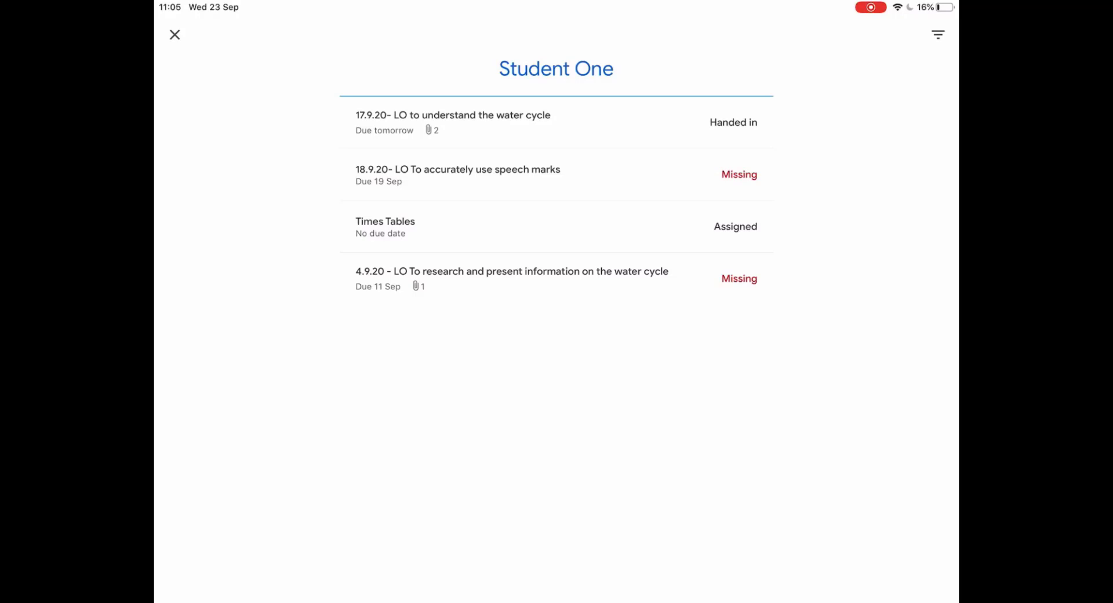
{"action": "left_click", "coordinate": [394, 174]}
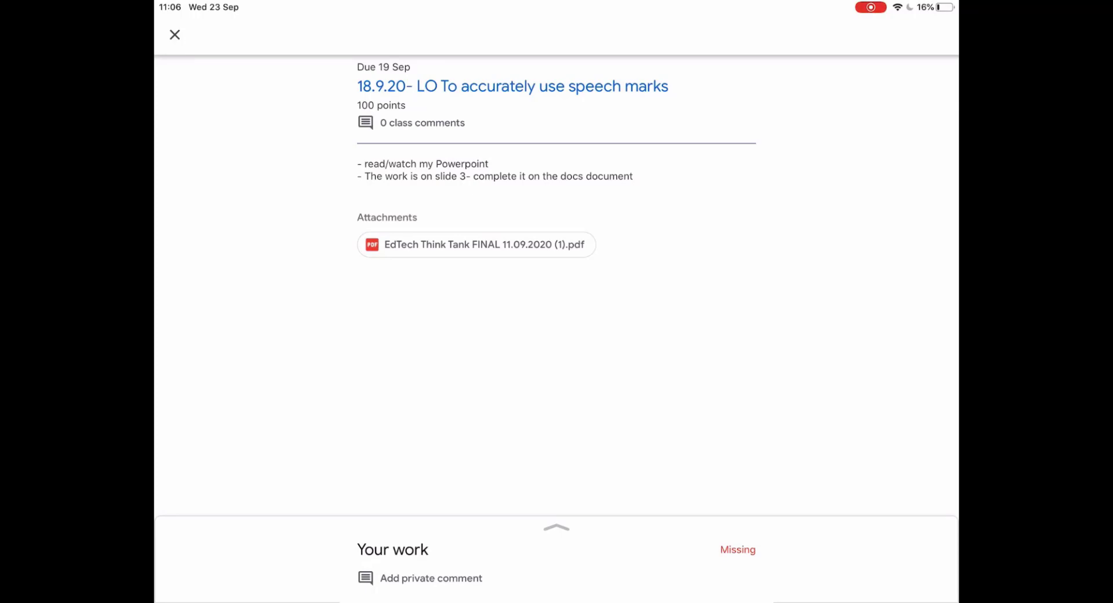
{"action": "left_click", "coordinate": [557, 528]}
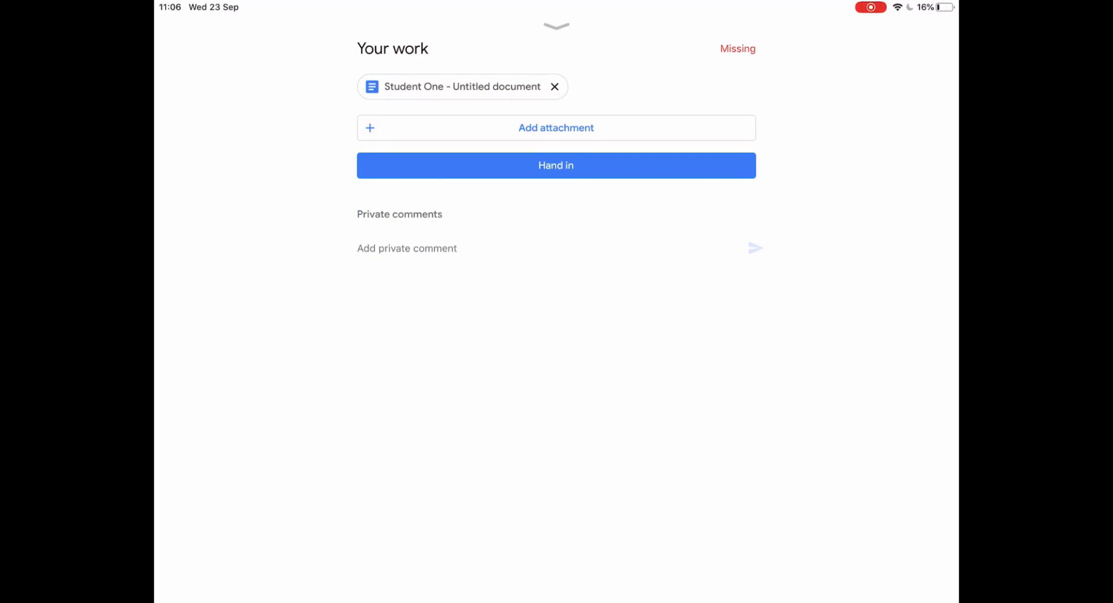
{"action": "left_click", "coordinate": [441, 87]}
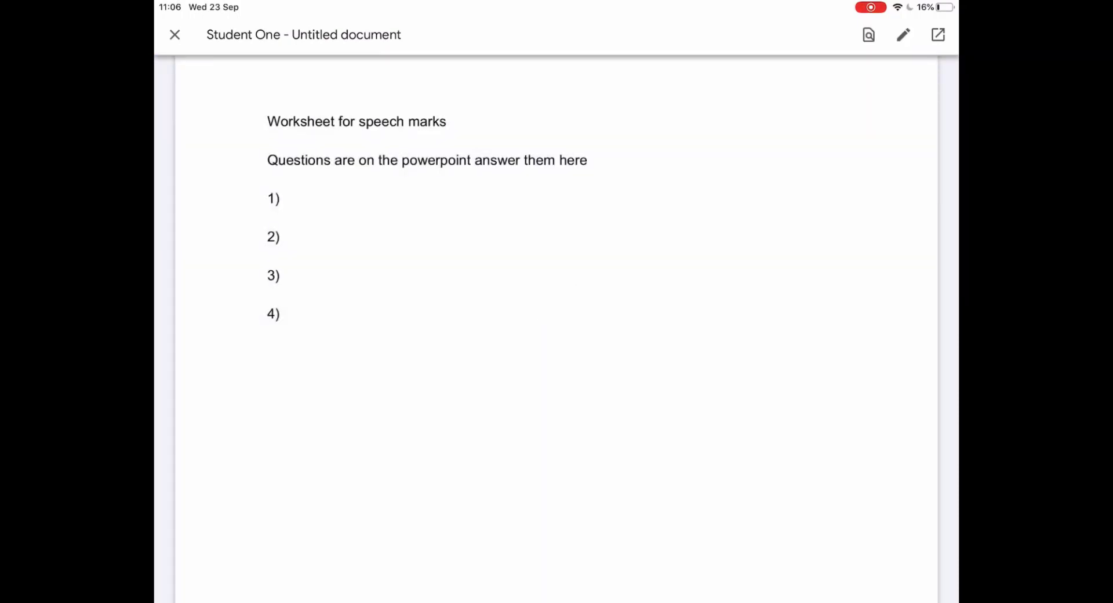
{"action": "left_click", "coordinate": [174, 34]}
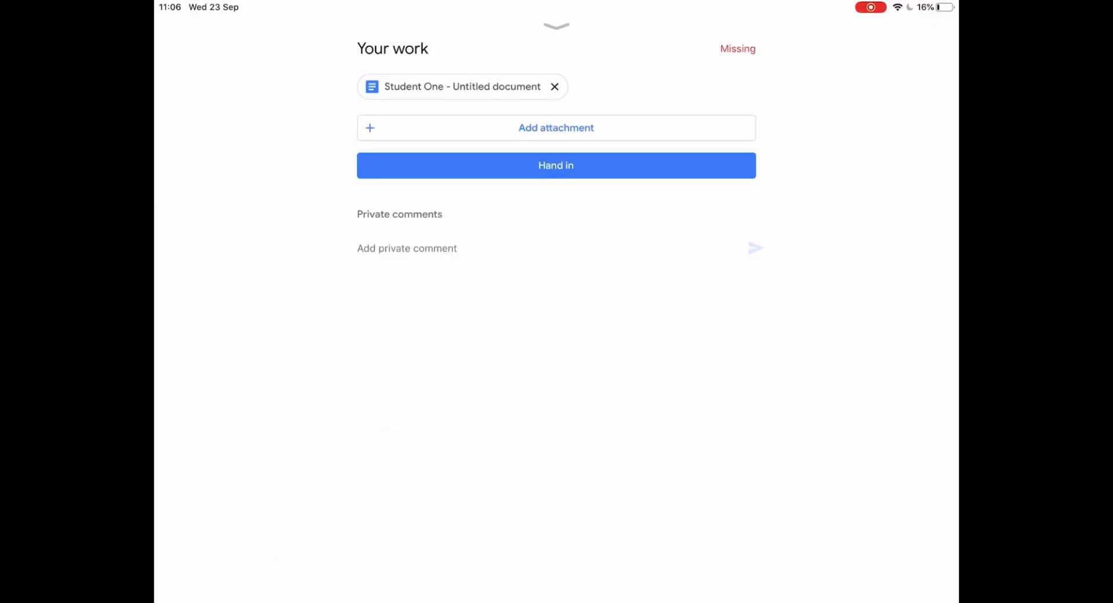
Hand in the speech marks assignment with its attached document, and withdraw the submission again
{"action": "left_click", "coordinate": [556, 128]}
{"action": "left_click", "coordinate": [556, 165]}
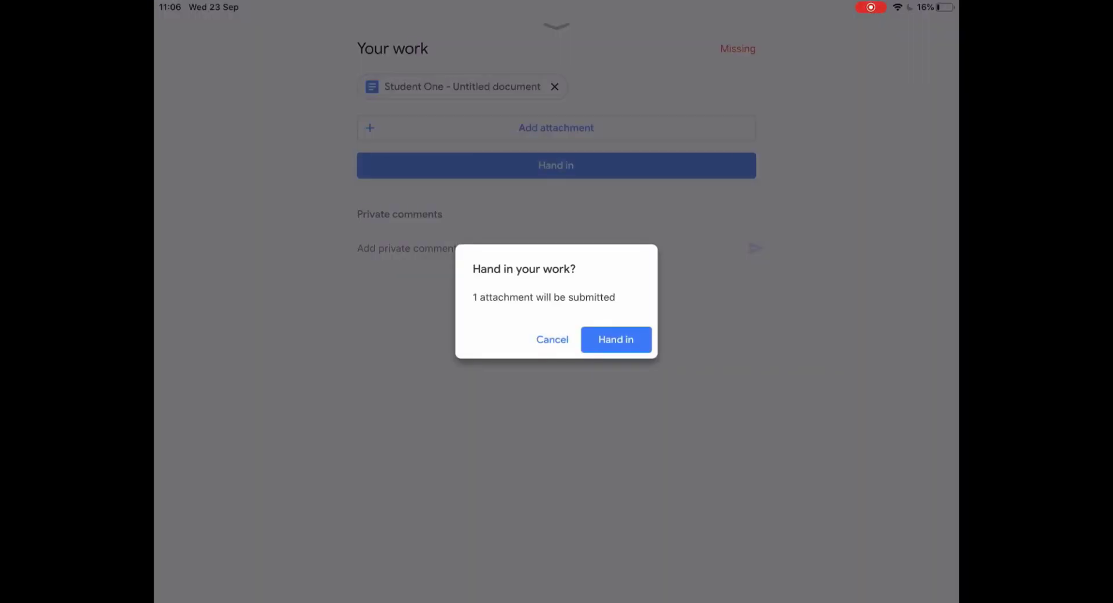
{"action": "left_click", "coordinate": [616, 340]}
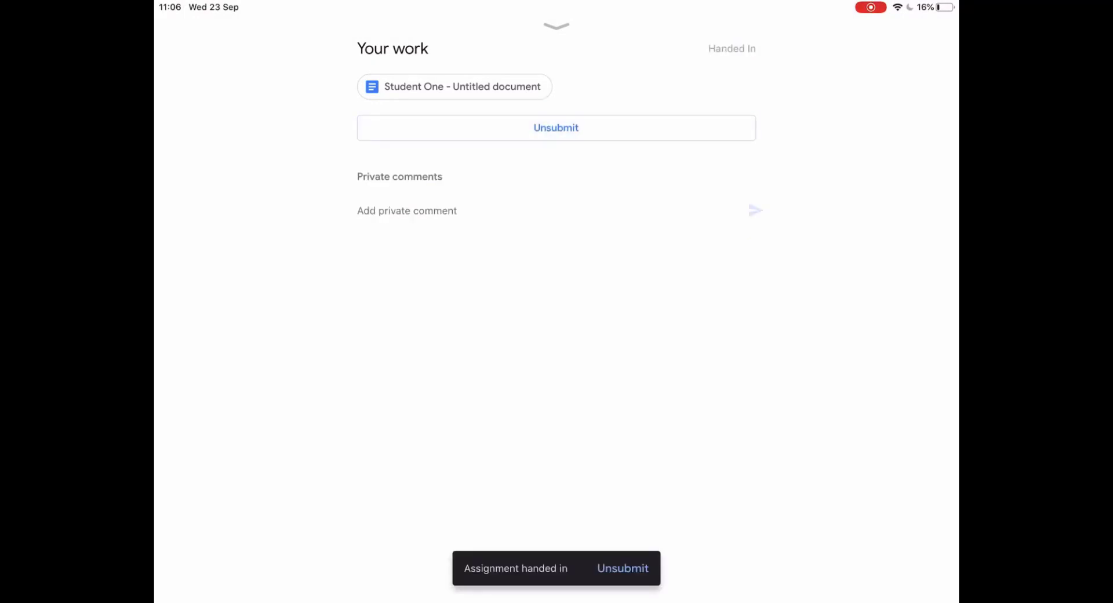
{"action": "left_click", "coordinate": [557, 127]}
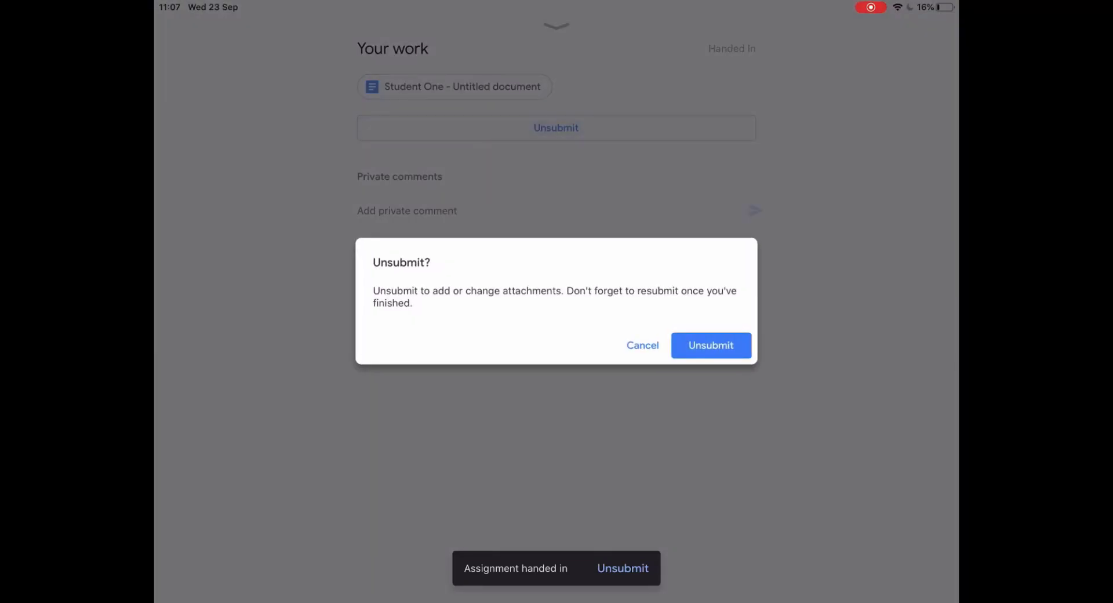
{"action": "left_click", "coordinate": [711, 346]}
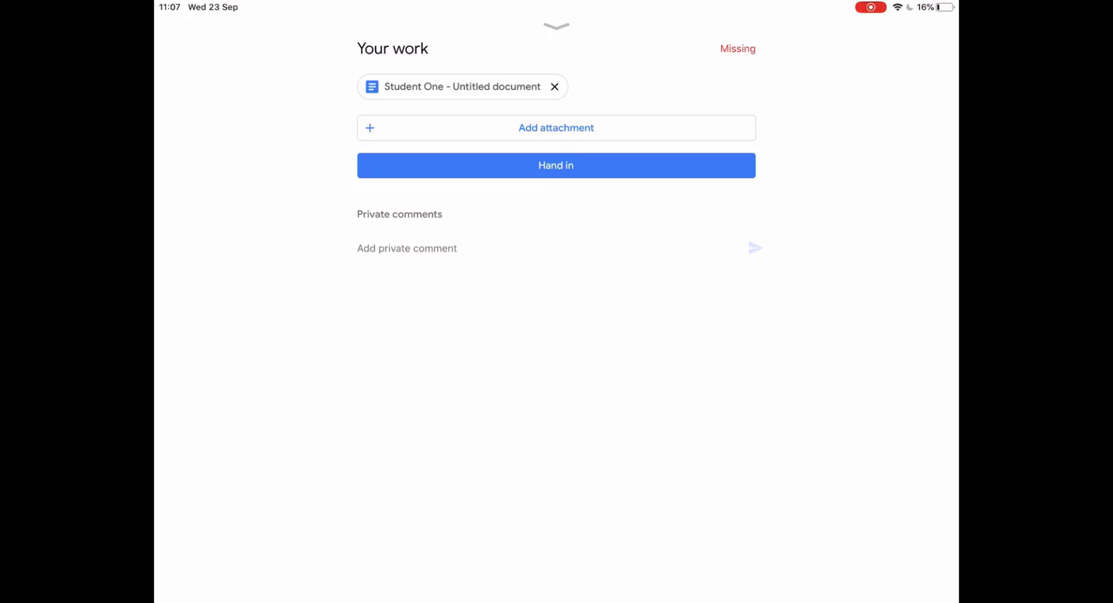
Annotate the attached speech marks worksheet with a handwritten "4 + 7 =" below the numbered questions and save the edited copy
{"action": "left_click", "coordinate": [462, 87]}
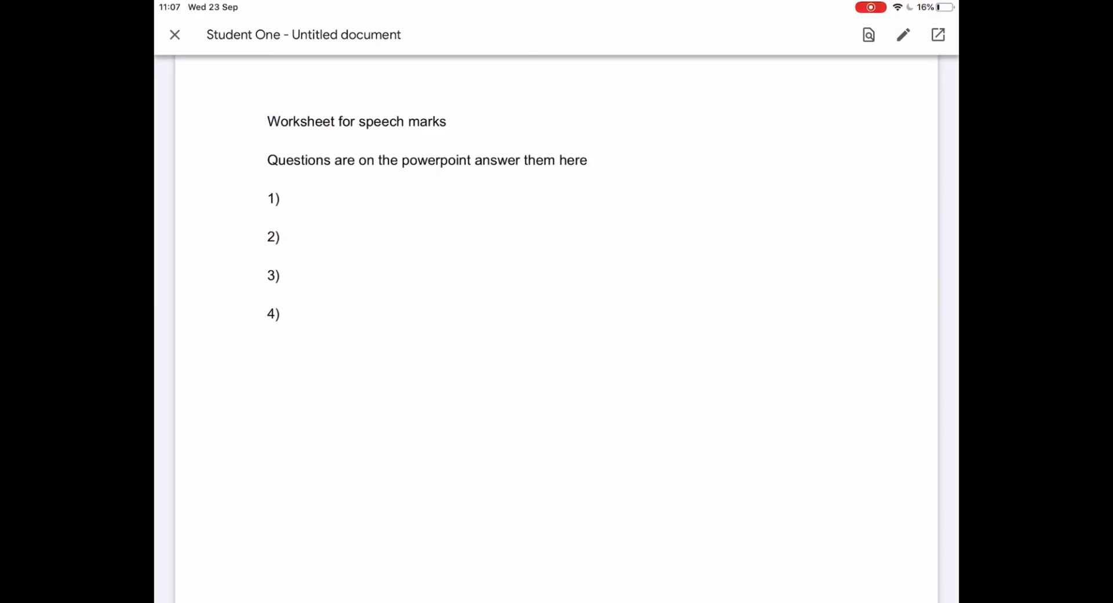
{"action": "left_click", "coordinate": [904, 34]}
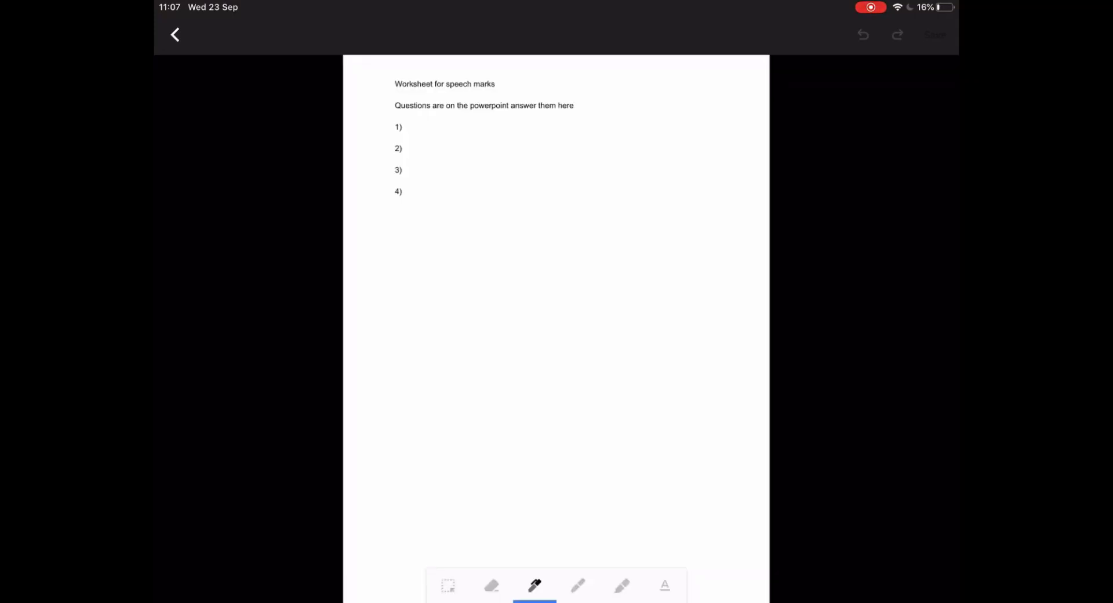
{"action": "mouse_move", "coordinate": [455, 238]}
{"action": "left_mouse_down"}
{"action": "mouse_move", "coordinate": [456, 254]}
{"action": "mouse_move", "coordinate": [483, 256]}
{"action": "left_mouse_up"}
{"action": "left_click_drag", "start_coordinate": [468, 250], "coordinate": [474, 276]}
{"action": "mouse_move", "coordinate": [510, 243]}
{"action": "left_mouse_down"}
{"action": "mouse_move", "coordinate": [515, 278]}
{"action": "mouse_move", "coordinate": [571, 243]}
{"action": "left_mouse_up"}
{"action": "mouse_move", "coordinate": [571, 244]}
{"action": "left_mouse_down"}
{"action": "mouse_move", "coordinate": [558, 275]}
{"action": "mouse_move", "coordinate": [622, 251]}
{"action": "left_mouse_up"}
{"action": "left_click_drag", "start_coordinate": [593, 265], "coordinate": [631, 269]}
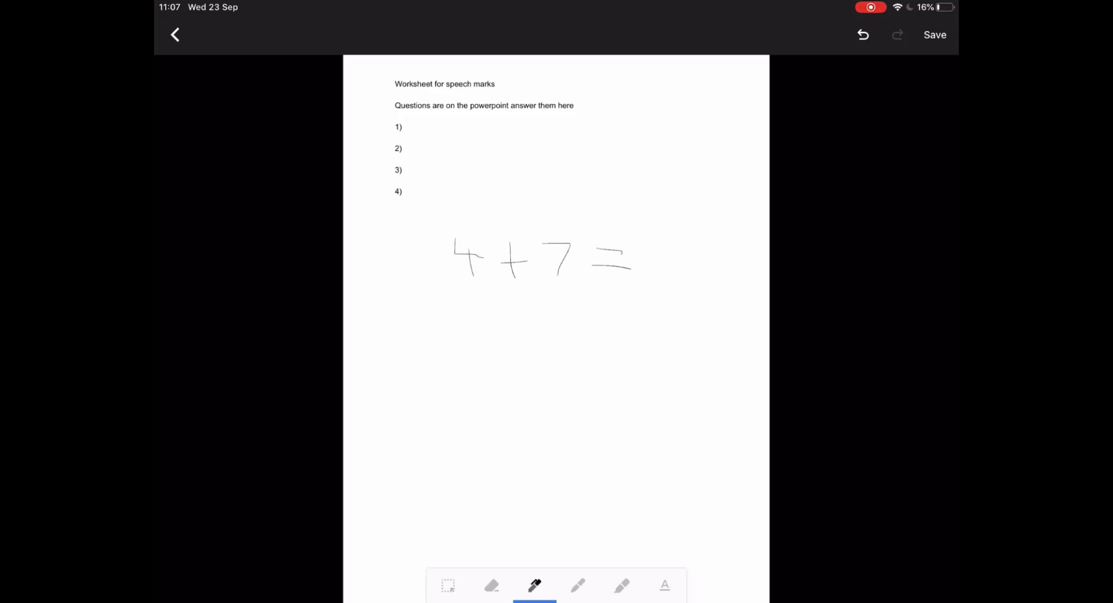
{"action": "left_click", "coordinate": [935, 35]}
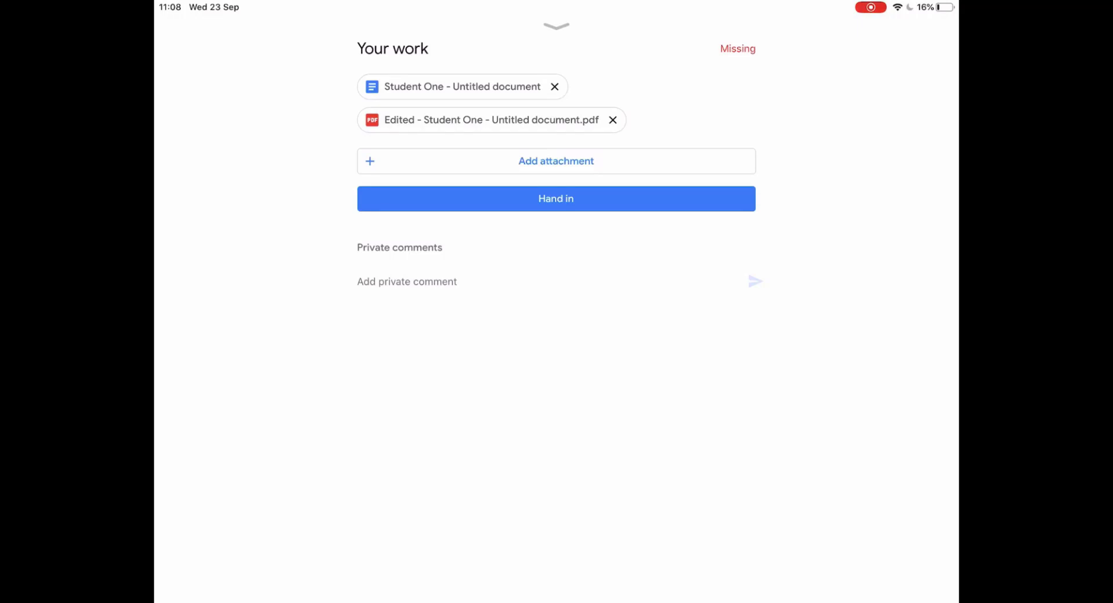
Hand in the speech marks assignment with both the original document and the edited PDF attached
{"action": "left_click", "coordinate": [556, 198]}
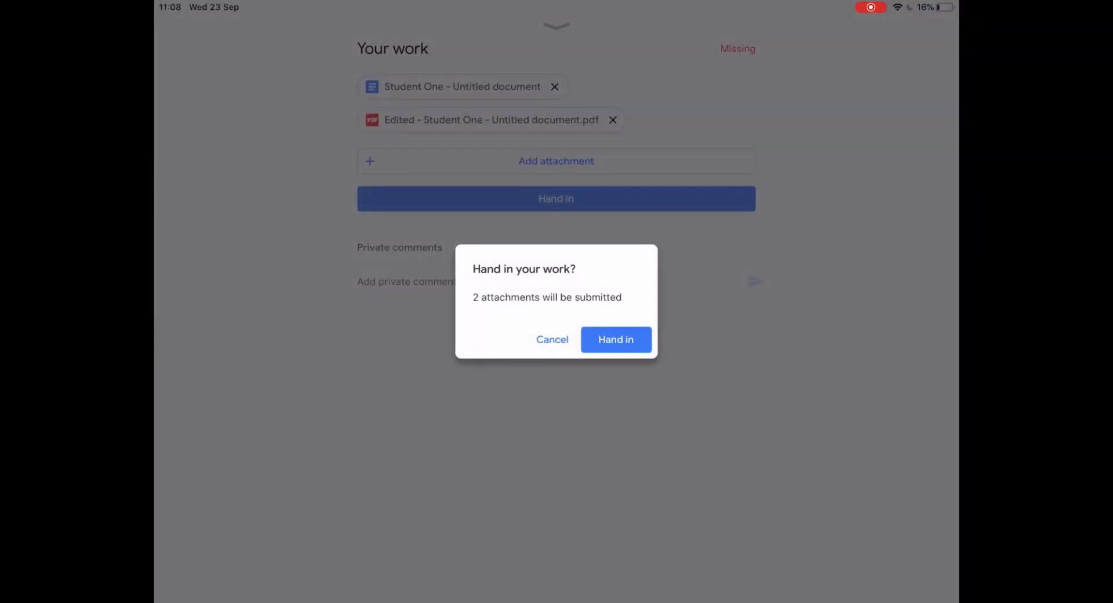
{"action": "left_click", "coordinate": [616, 340]}
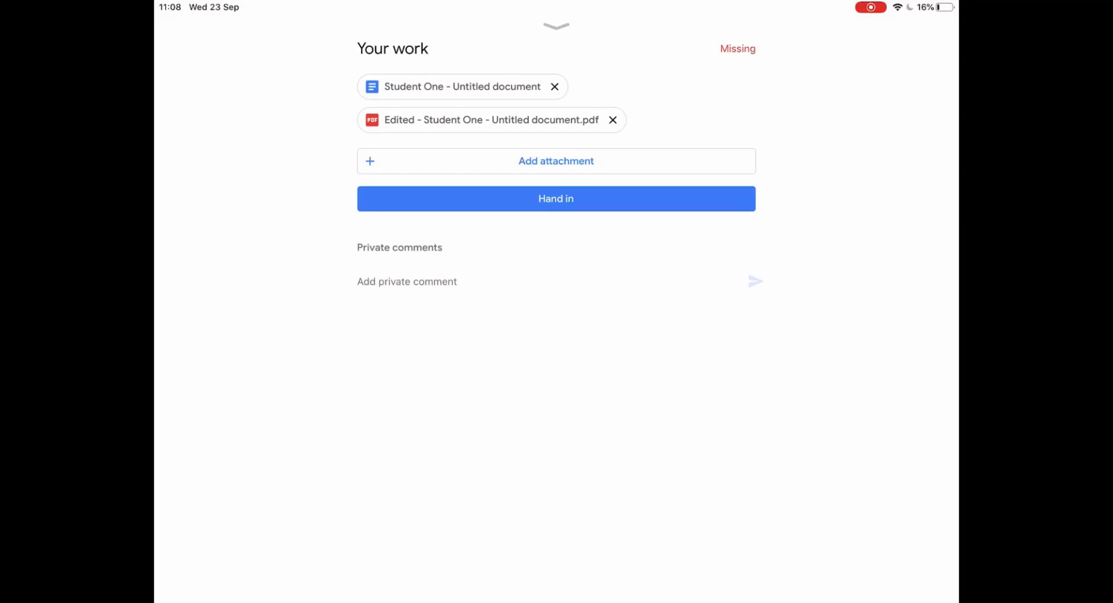